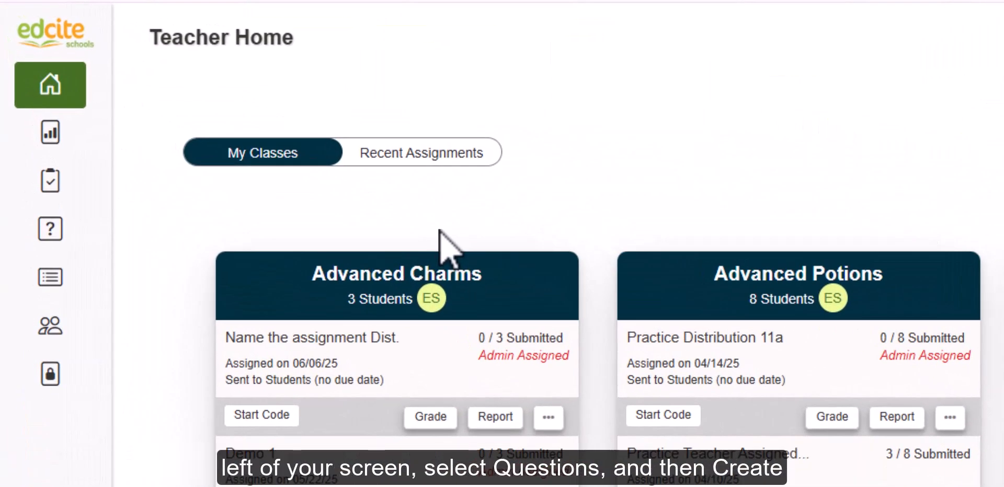
Open the page for creating a new question
{"action": "left_click", "coordinate": [53, 230]}
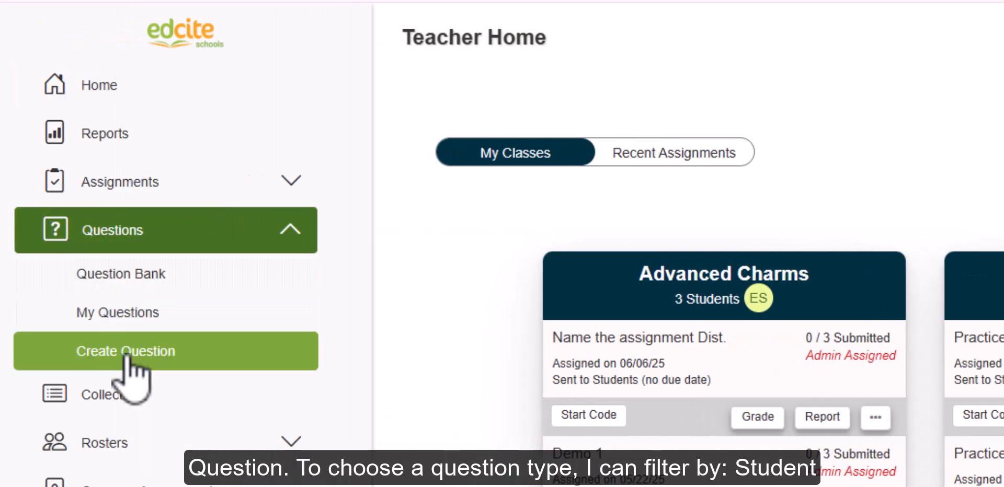
{"action": "left_click", "coordinate": [126, 351]}
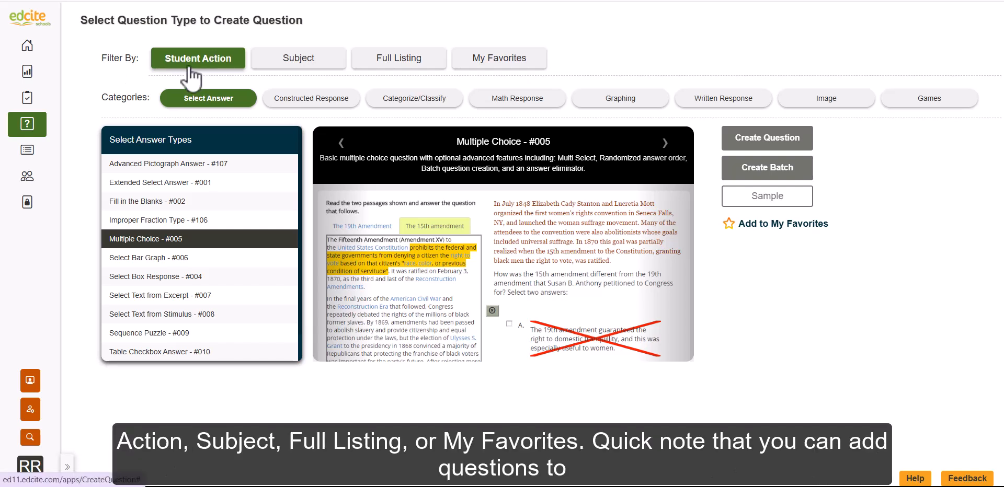
Browse the question types by Subject, Full Listing, My Favorites and Student Action, including the ELA and Science categories
{"action": "left_click", "coordinate": [294, 77]}
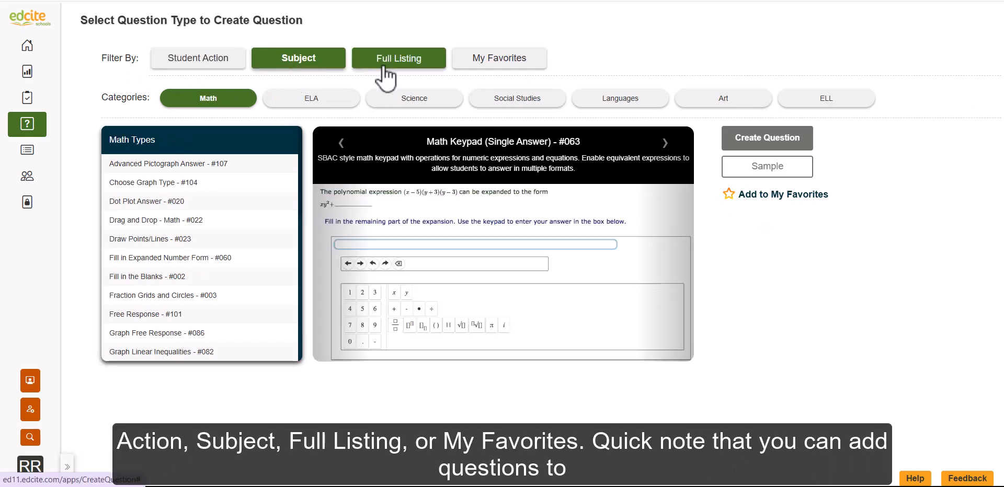
{"action": "left_click", "coordinate": [383, 68]}
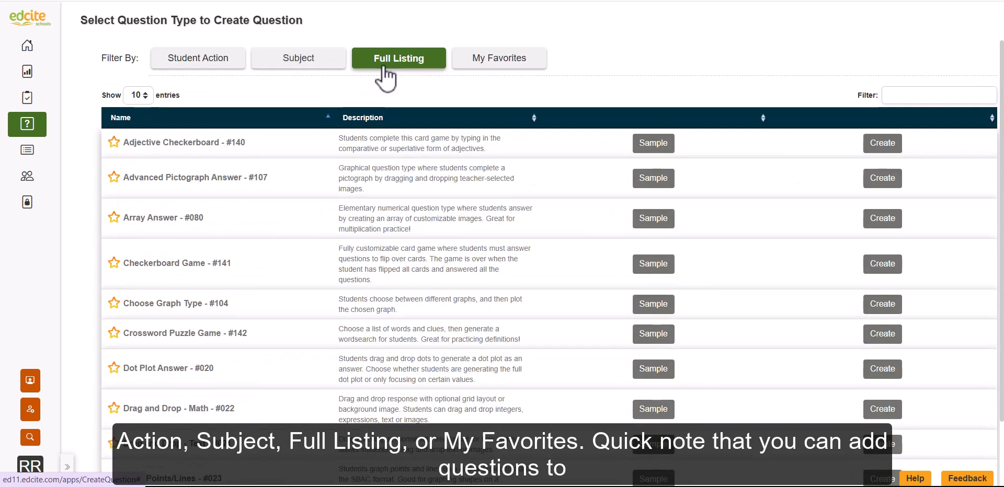
{"action": "left_click", "coordinate": [477, 66]}
{"action": "left_click", "coordinate": [229, 58]}
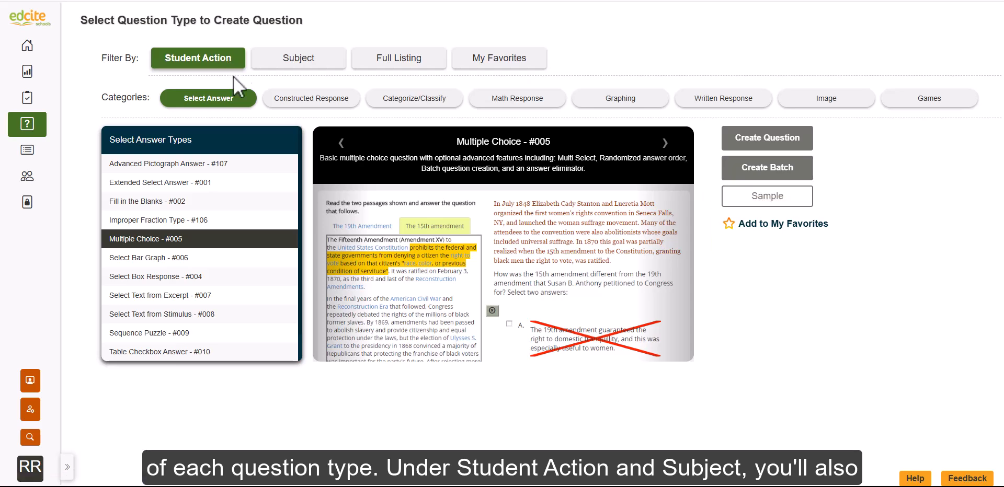
{"action": "left_click", "coordinate": [274, 65]}
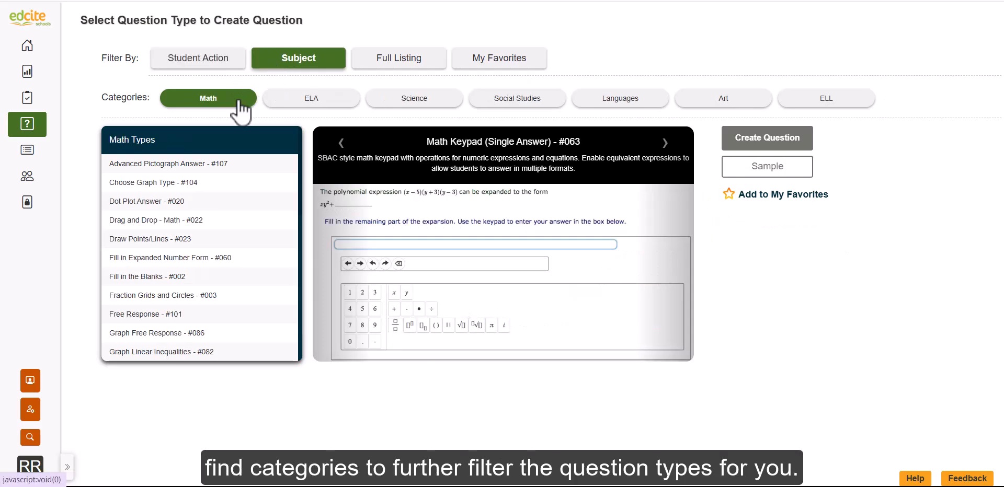
{"action": "left_click", "coordinate": [282, 100]}
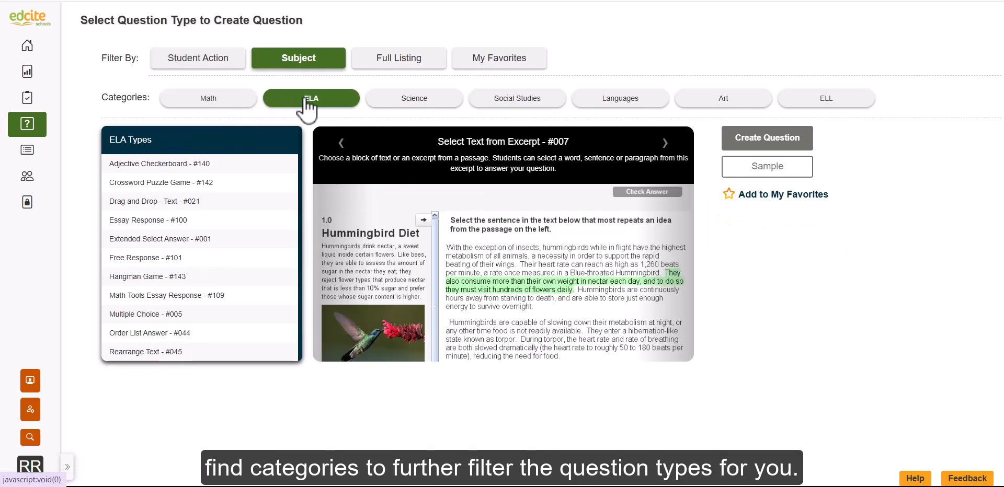
{"action": "left_click", "coordinate": [402, 98]}
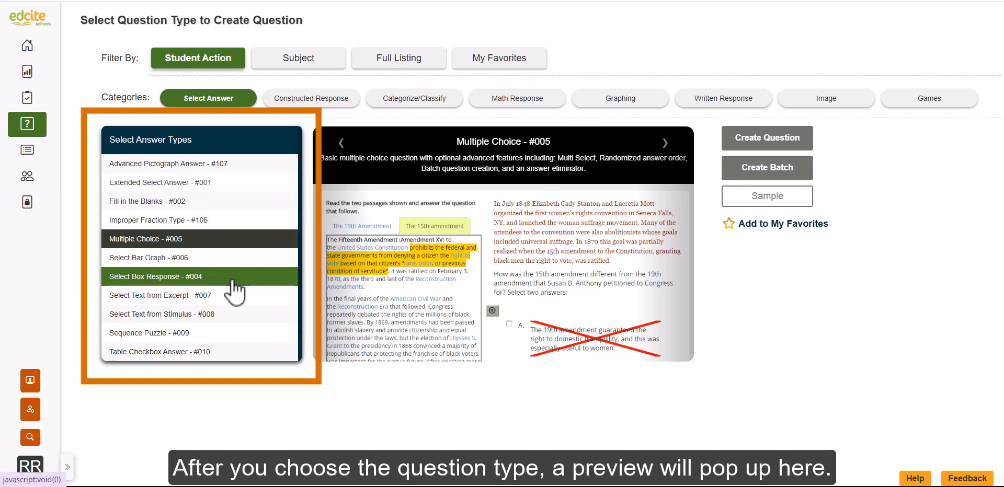
Select the Multiple Choice - #005 question type, view its sample and create a question of that type
{"action": "left_click", "coordinate": [222, 220]}
{"action": "left_click", "coordinate": [222, 239]}
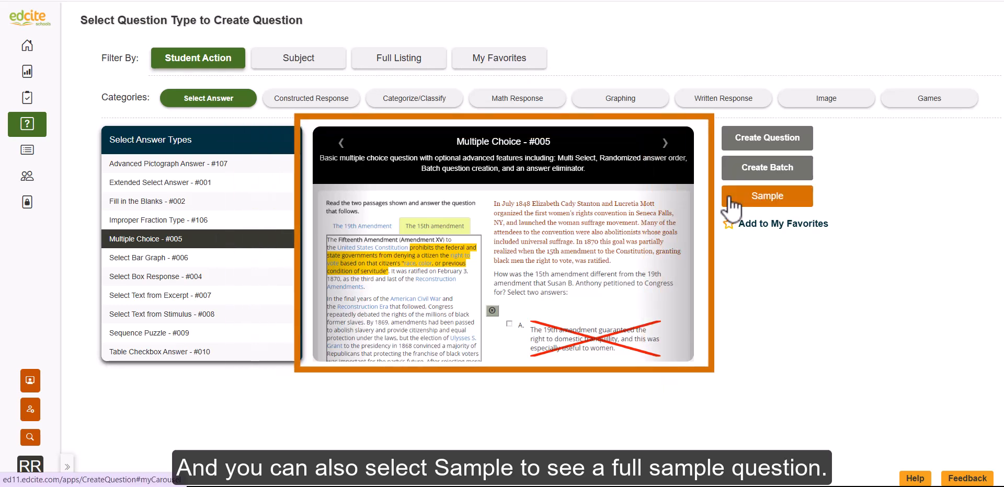
{"action": "left_click", "coordinate": [759, 198]}
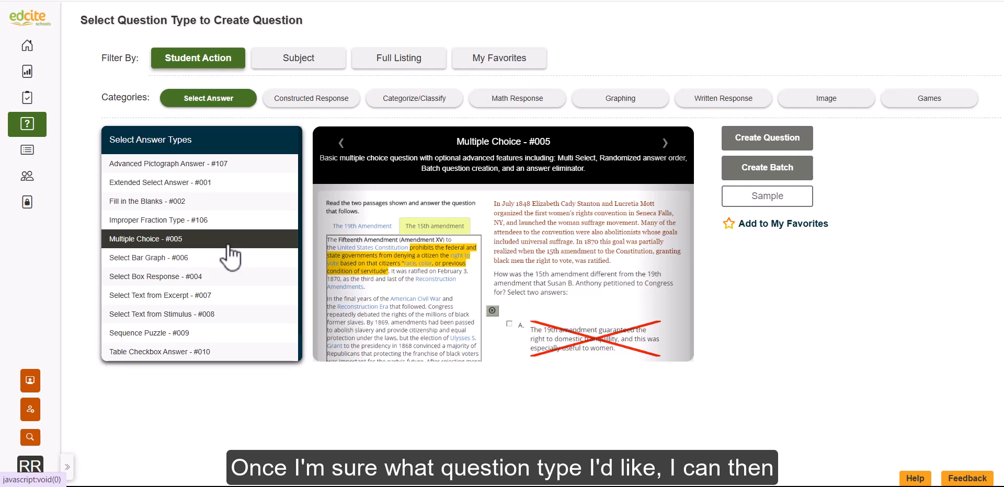
{"action": "left_click", "coordinate": [798, 148]}
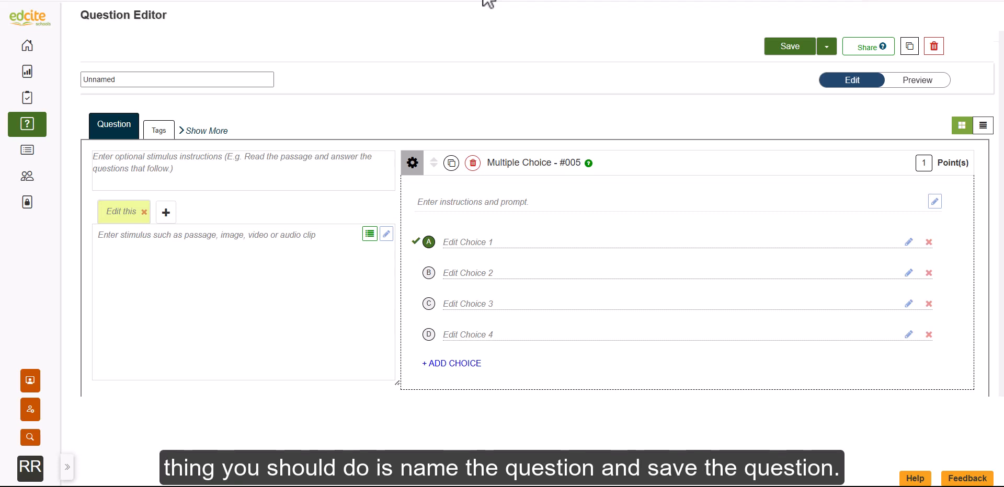
Name the question "Tutorial Question", save it and continue editing
{"action": "double_click", "coordinate": [208, 84]}
{"action": "key", "text": "BackSpace"}
{"action": "type", "text": "Tutorial Question"}
{"action": "left_click", "coordinate": [806, 46]}
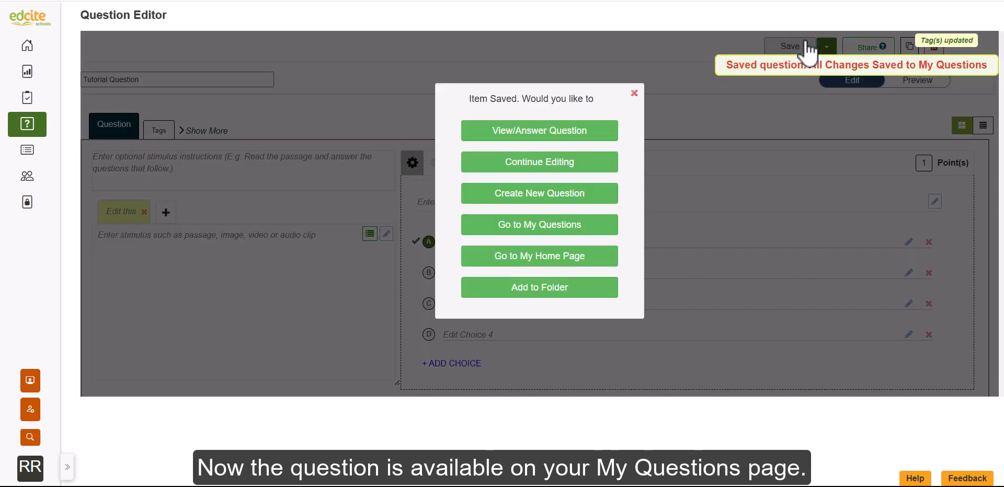
{"action": "left_click", "coordinate": [564, 166]}
{"action": "left_click", "coordinate": [30, 126]}
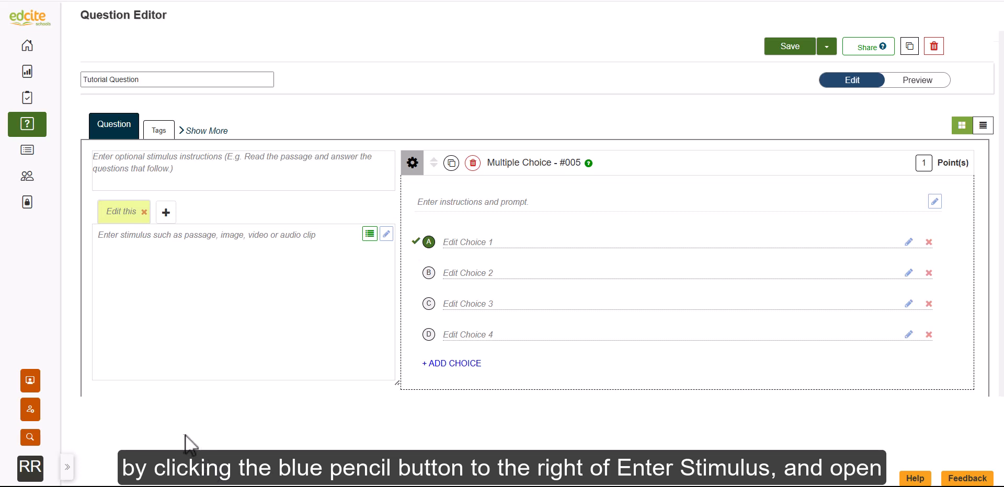
Add the poem "Love and Friendship" by Emily Brontë, with its introduction, as the question's stimulus
{"action": "left_click", "coordinate": [387, 234]}
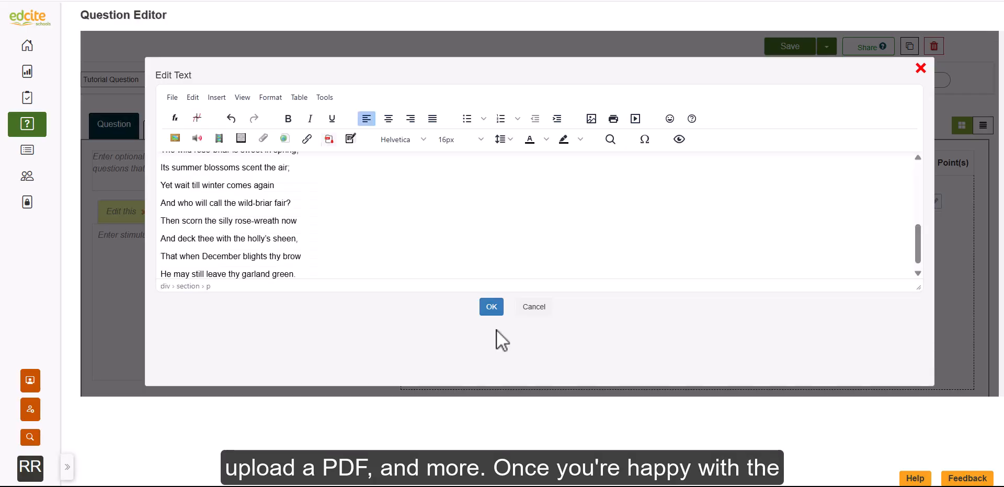
{"action": "scroll", "coordinate": [445, 189], "scroll_direction": "up", "scroll_amount": 5}
{"action": "scroll", "coordinate": [445, 189], "scroll_direction": "up", "scroll_amount": 1}
{"action": "scroll", "coordinate": [445, 189], "scroll_direction": "down", "scroll_amount": 5}
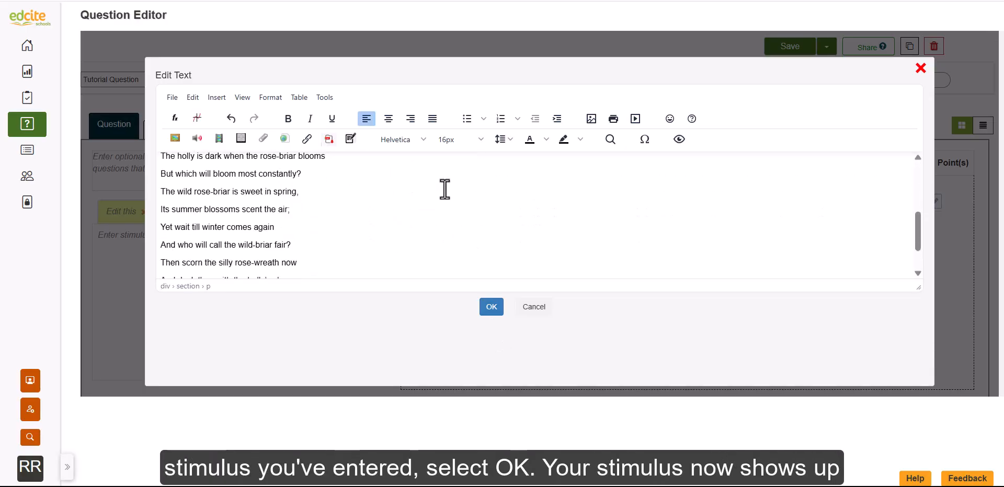
{"action": "left_click", "coordinate": [489, 310]}
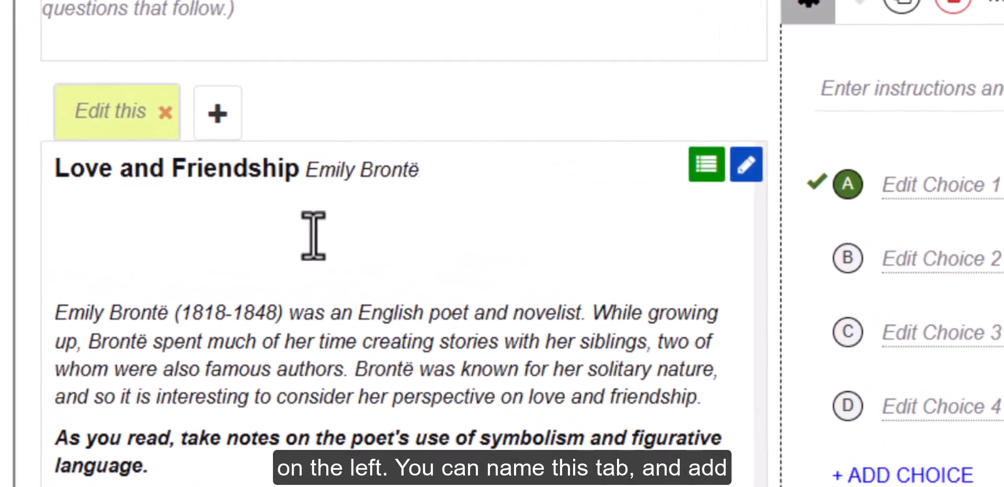
Name the stimulus tab "Love"
{"action": "left_click", "coordinate": [29, 133]}
{"action": "type", "text": "Love"}
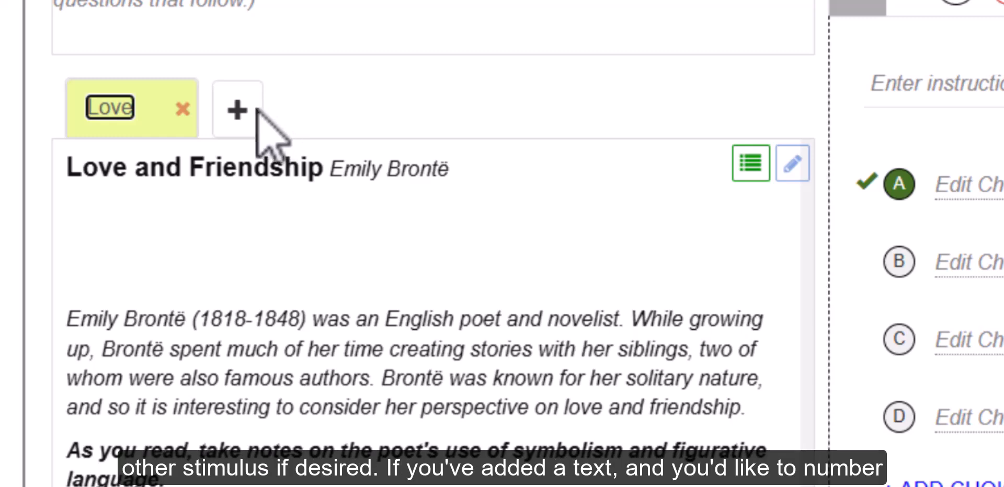
{"action": "left_click", "coordinate": [239, 106]}
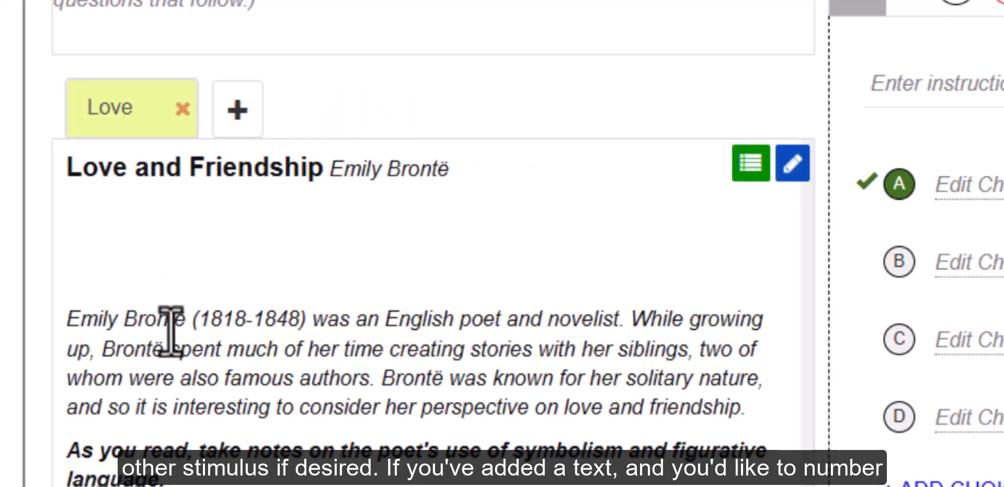
Number the poem's first four lines, from "Love is like the wild rose-briar," to "But which will bloom most constantly?"
{"action": "scroll", "coordinate": [168, 366], "scroll_direction": "down", "scroll_amount": 5}
{"action": "scroll", "coordinate": [170, 332], "scroll_direction": "down", "scroll_amount": 1}
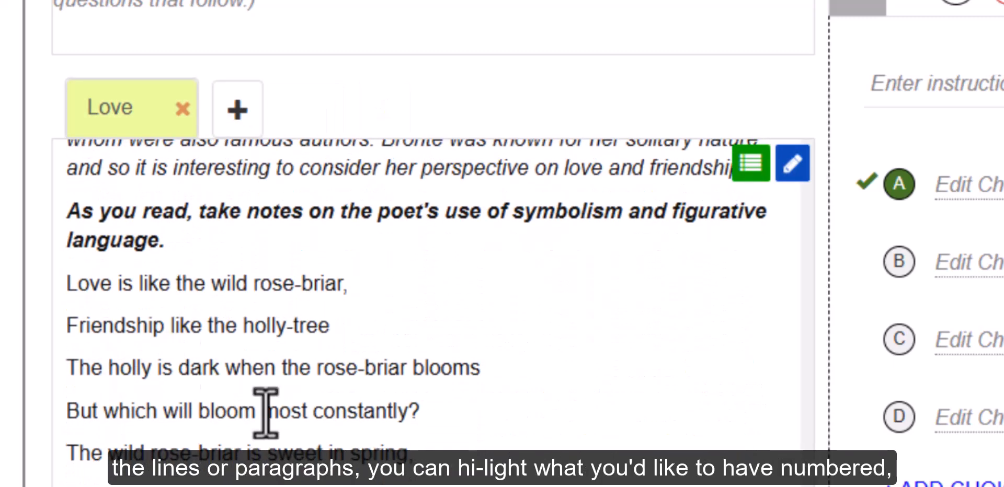
{"action": "left_click_drag", "start_coordinate": [63, 288], "coordinate": [426, 423]}
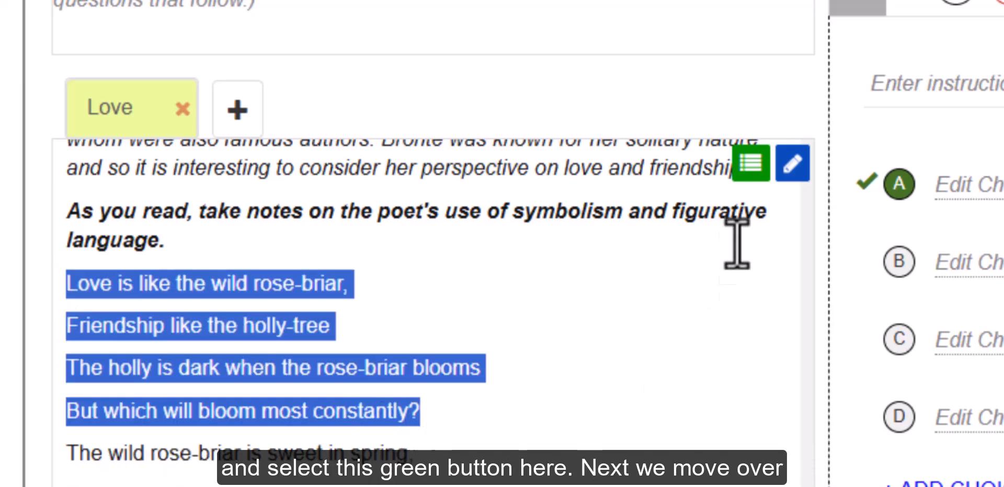
{"action": "left_click", "coordinate": [755, 167]}
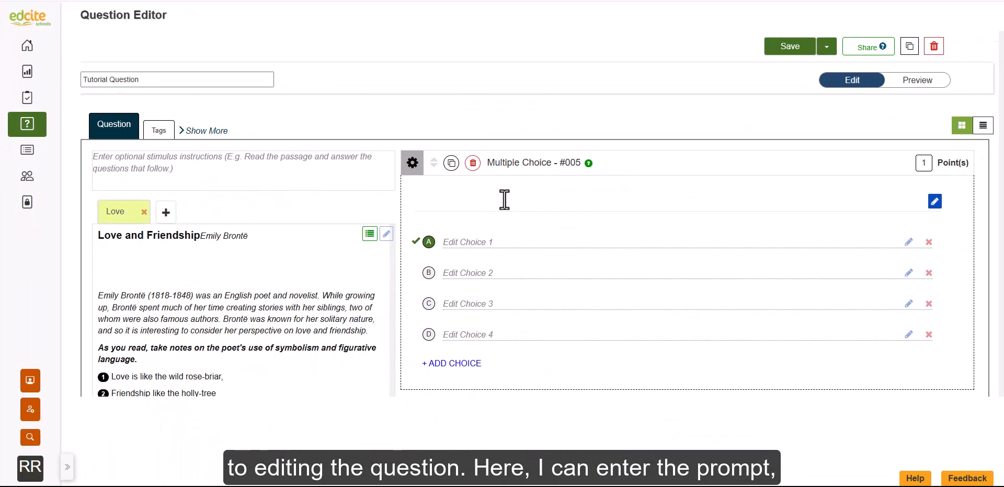
Enter the prompt "Answer this correctly" and set choice A to "Wrong Answer"
{"action": "type", "text": "Answer "}
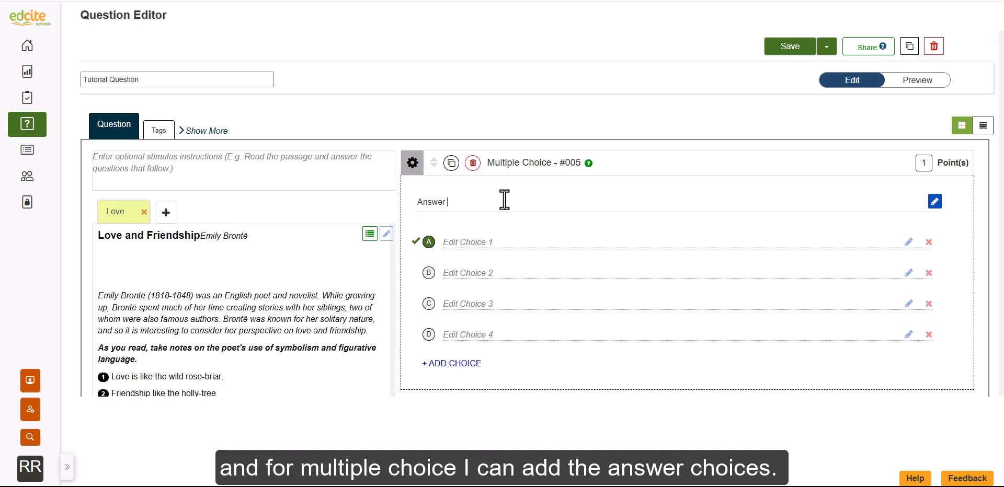
{"action": "type", "text": "this correctly"}
{"action": "left_click", "coordinate": [481, 242]}
{"action": "type", "text": "Wrong Answer"}
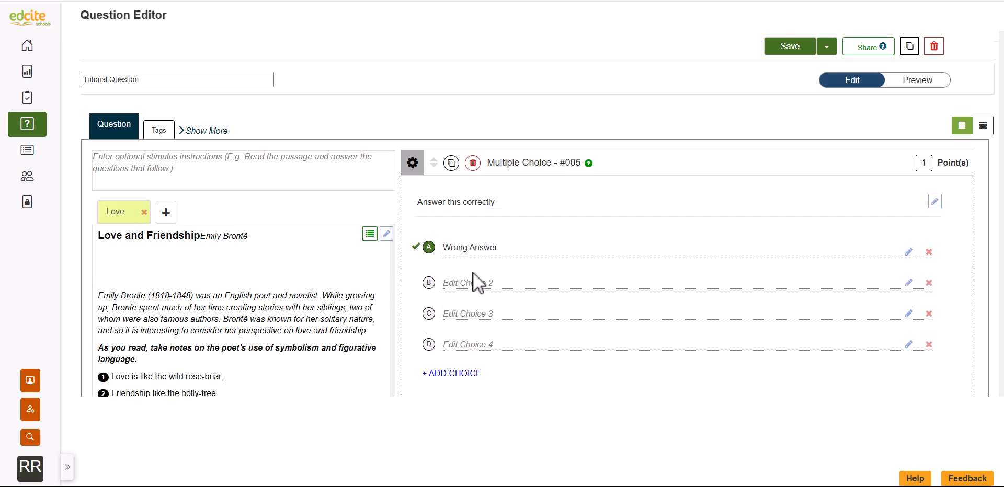
Copy choice A's text "Wrong Answer" into choices B and D
{"action": "left_click_drag", "start_coordinate": [500, 251], "coordinate": [441, 248]}
{"action": "key", "text": "ctrl+c"}
{"action": "left_click", "coordinate": [463, 286]}
{"action": "key", "text": "ctrl+v"}
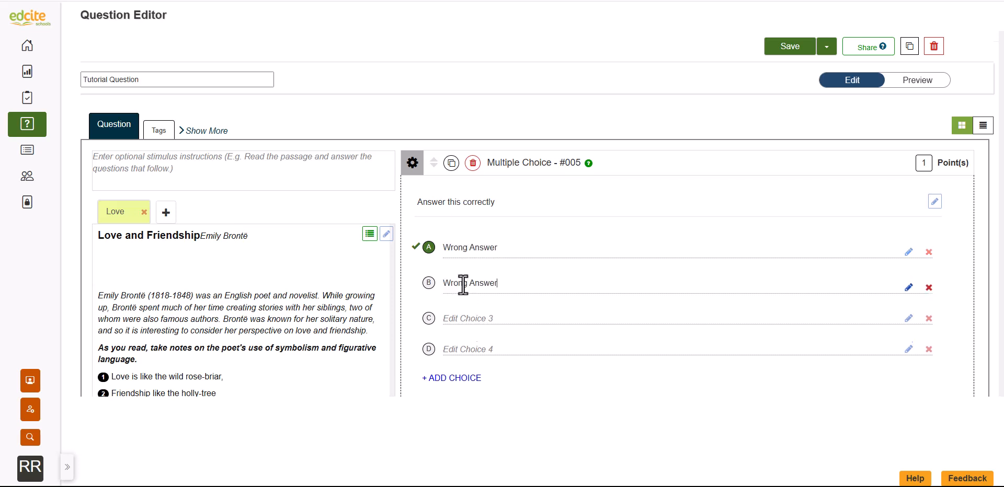
{"action": "left_click", "coordinate": [465, 349]}
{"action": "key", "text": "ctrl+v"}
Set choice C to "Right Answer" and mark it as the correct answer
{"action": "left_click", "coordinate": [456, 318]}
{"action": "type", "text": "Right Answer"}
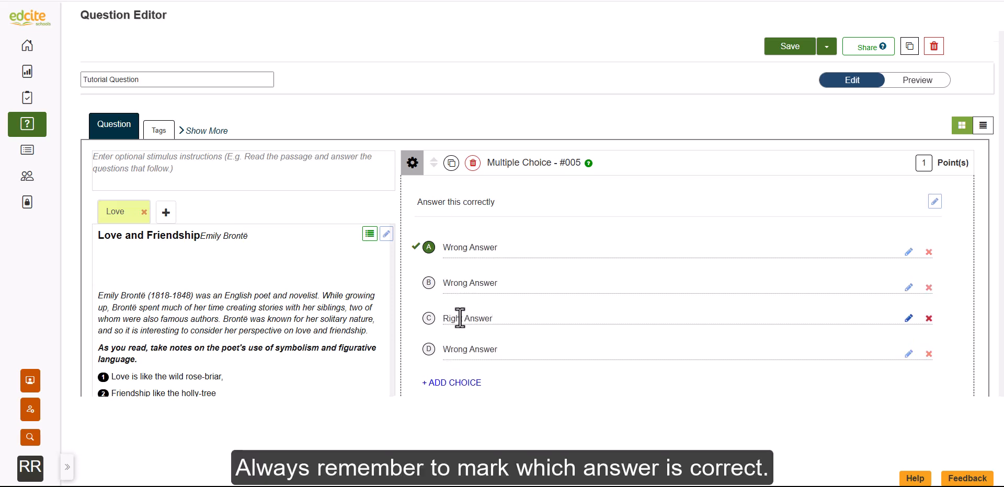
{"action": "left_click", "coordinate": [428, 319]}
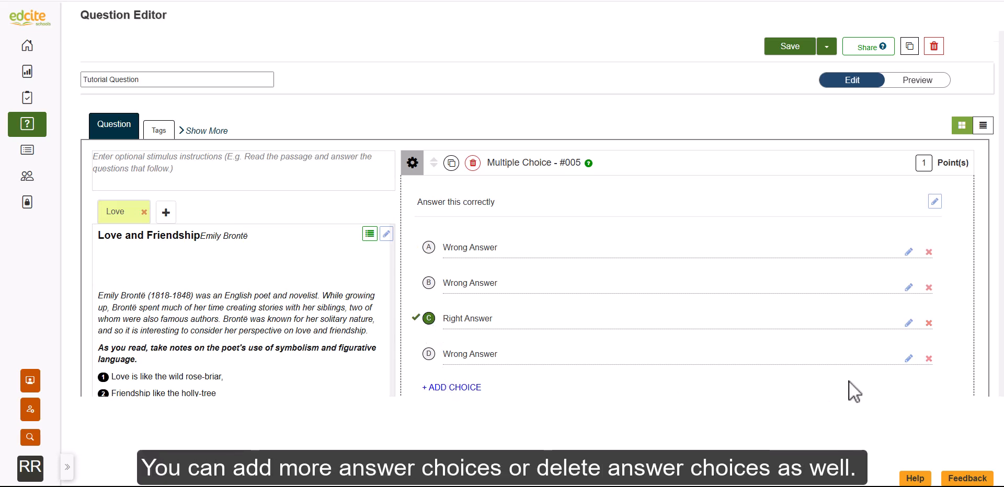
Enable Multi-select and the answer eliminator in the advanced settings, keep Additive without Negation scoring and read its definition
{"action": "left_click", "coordinate": [412, 164]}
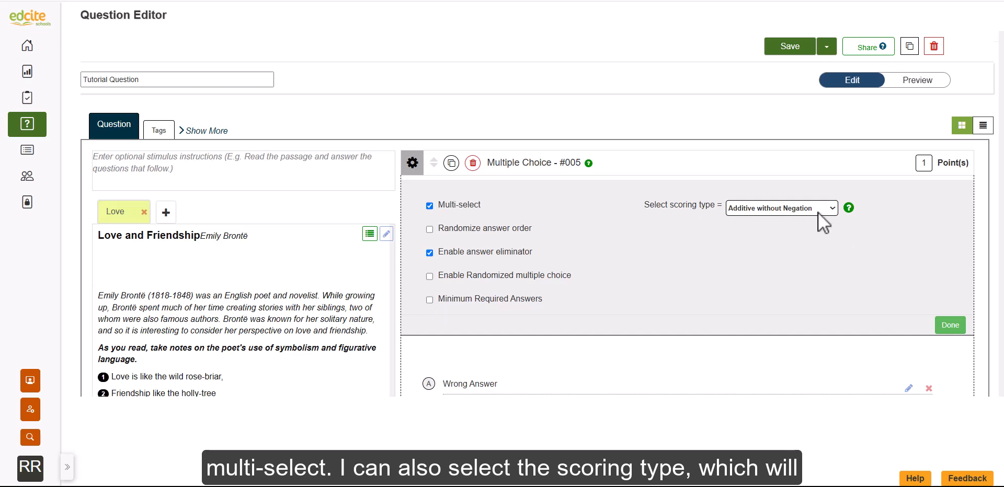
{"action": "left_click", "coordinate": [832, 208]}
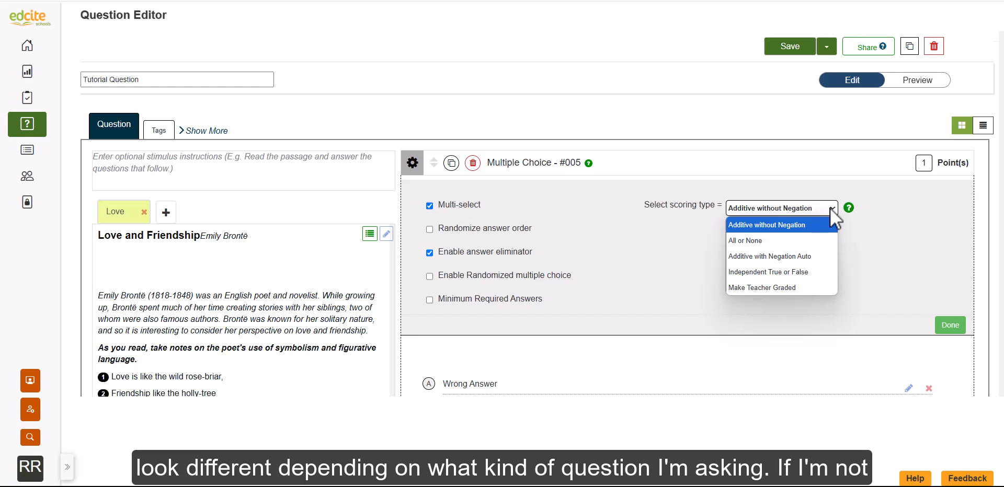
{"action": "left_click", "coordinate": [830, 208]}
{"action": "left_click", "coordinate": [831, 210]}
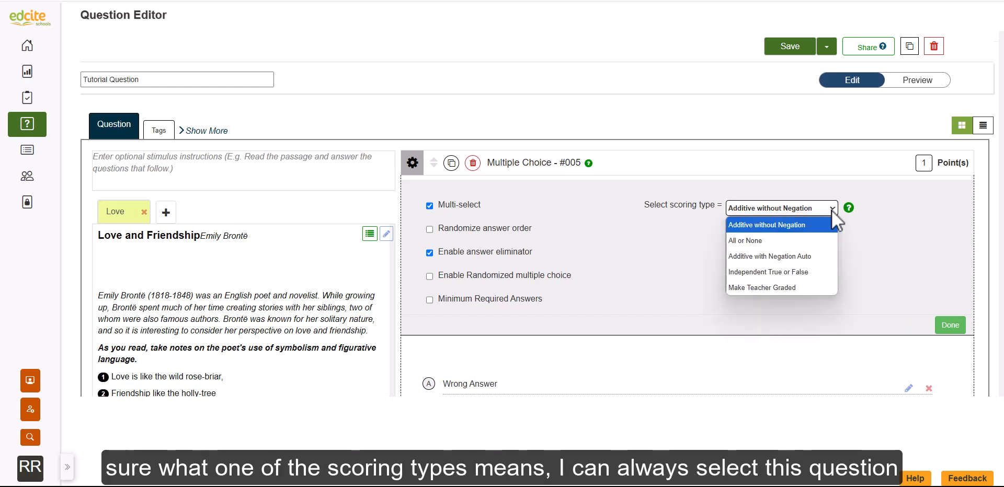
{"action": "left_click", "coordinate": [831, 210]}
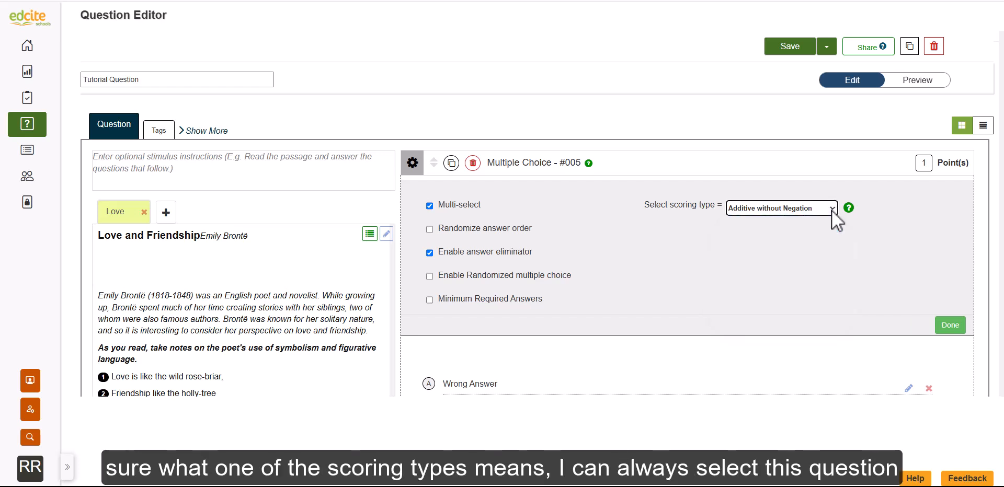
{"action": "left_click", "coordinate": [848, 209]}
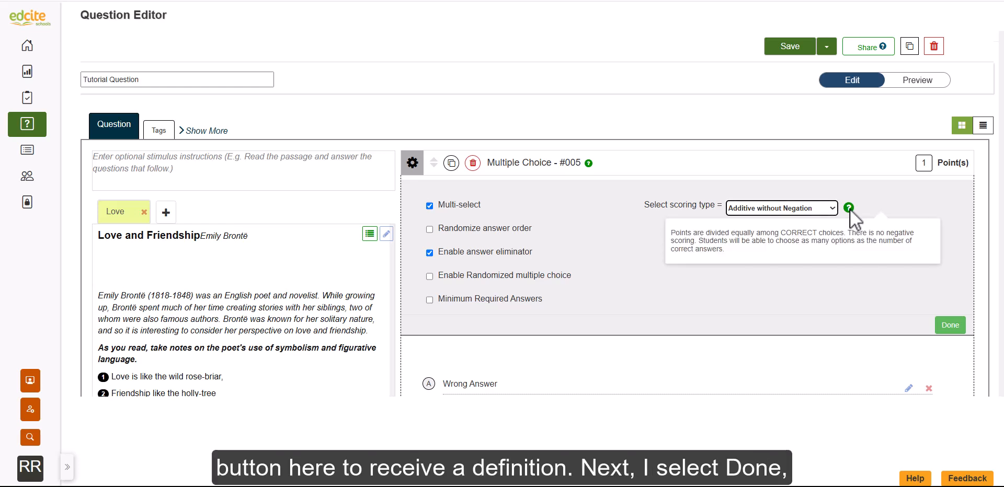
{"action": "left_click", "coordinate": [949, 326]}
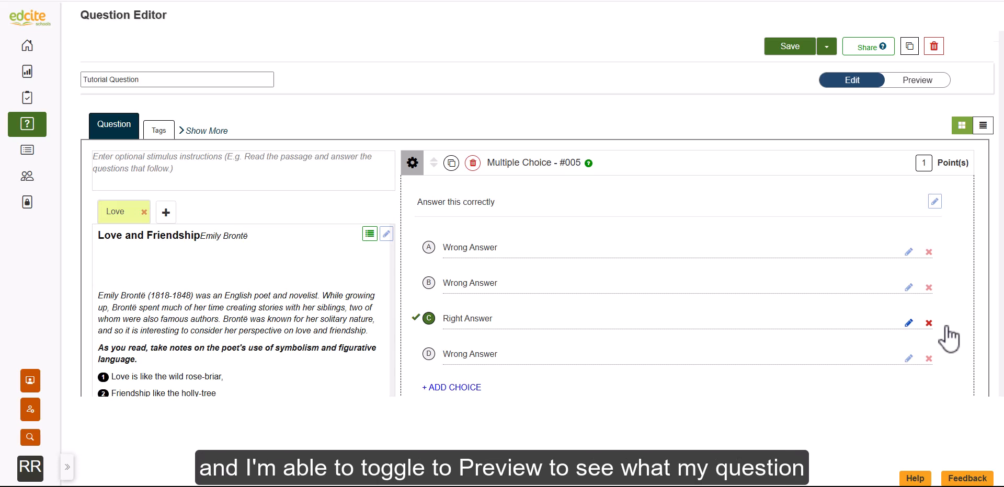
Preview the question as students see it, choose the last "Wrong Answer" option and check the answer
{"action": "left_click", "coordinate": [914, 82]}
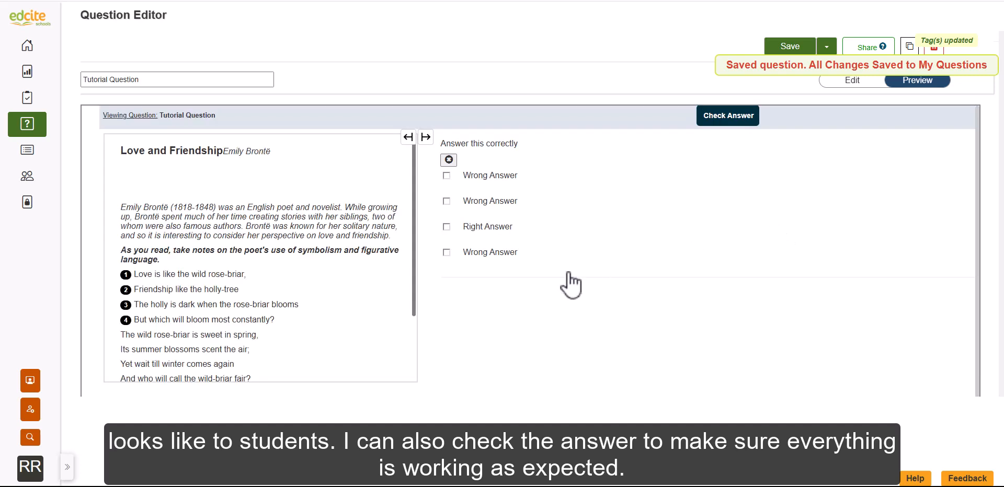
{"action": "left_click", "coordinate": [446, 252]}
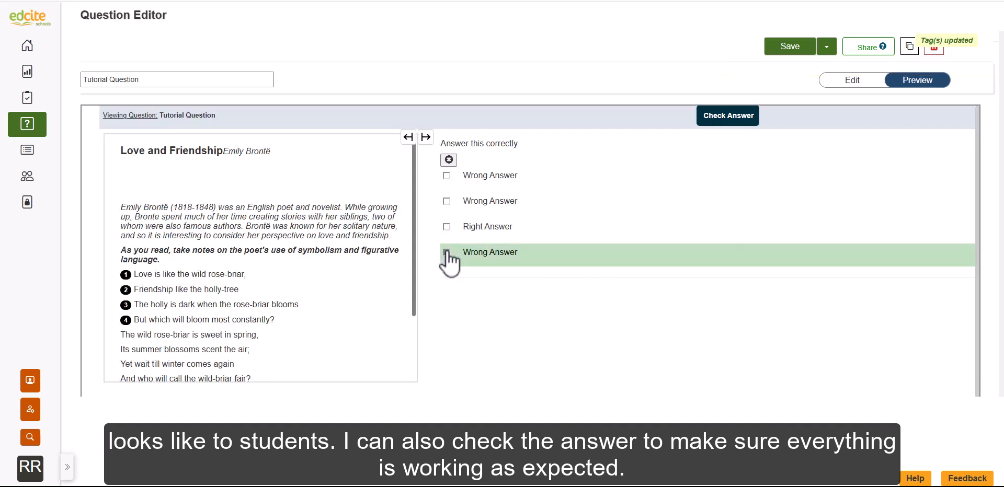
{"action": "left_click", "coordinate": [721, 116]}
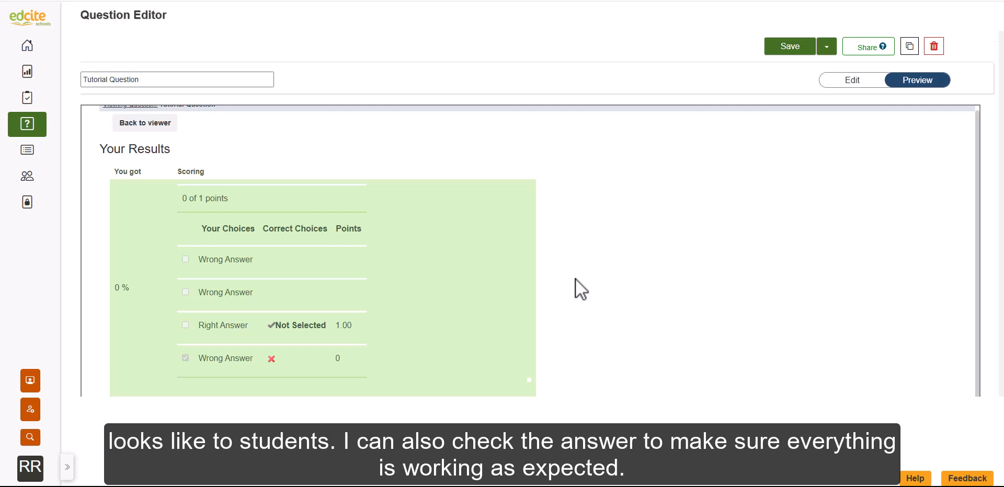
Leave the answer results and return from the preview to editing the question
{"action": "scroll", "coordinate": [575, 280], "scroll_direction": "up", "scroll_amount": 1}
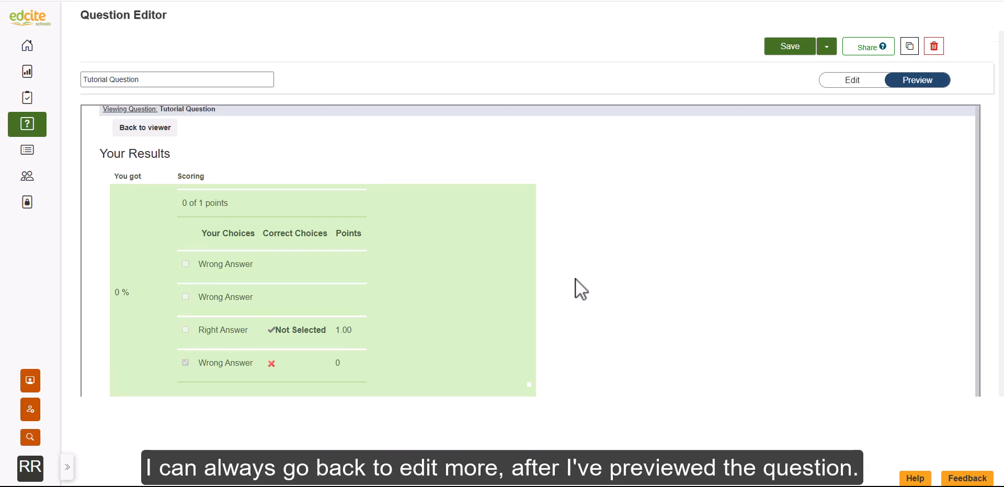
{"action": "left_click", "coordinate": [123, 126]}
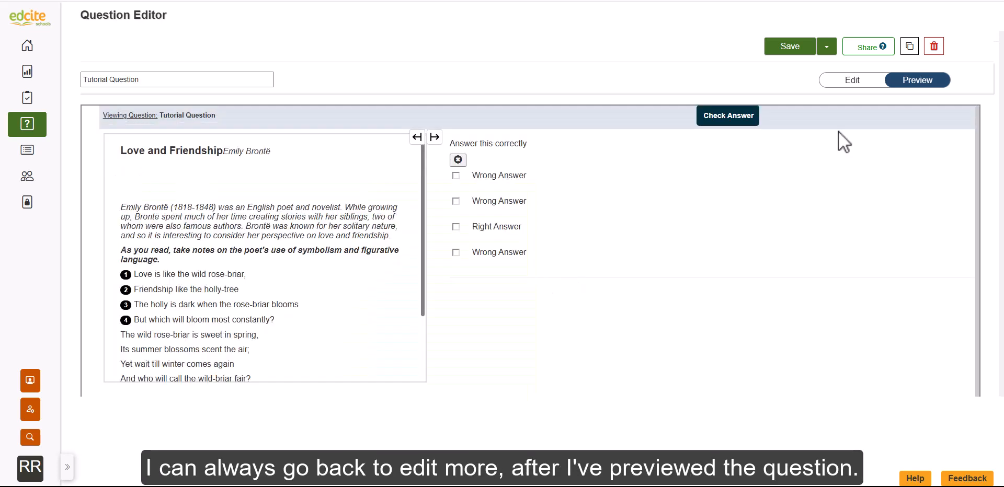
{"action": "left_click", "coordinate": [844, 85]}
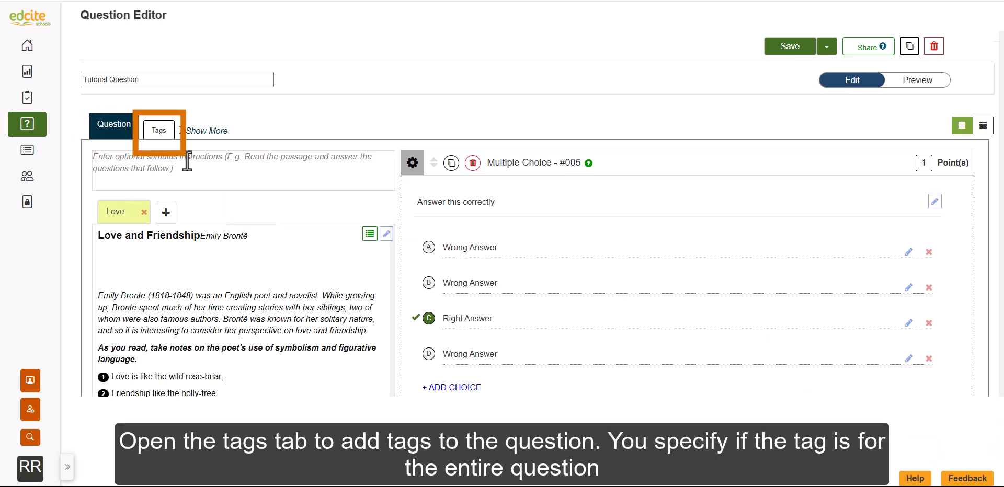
Review the tag scope and DOK options, and tag the whole question with the Massachusetts ELA standard CCRA.R.10
{"action": "left_click", "coordinate": [159, 131]}
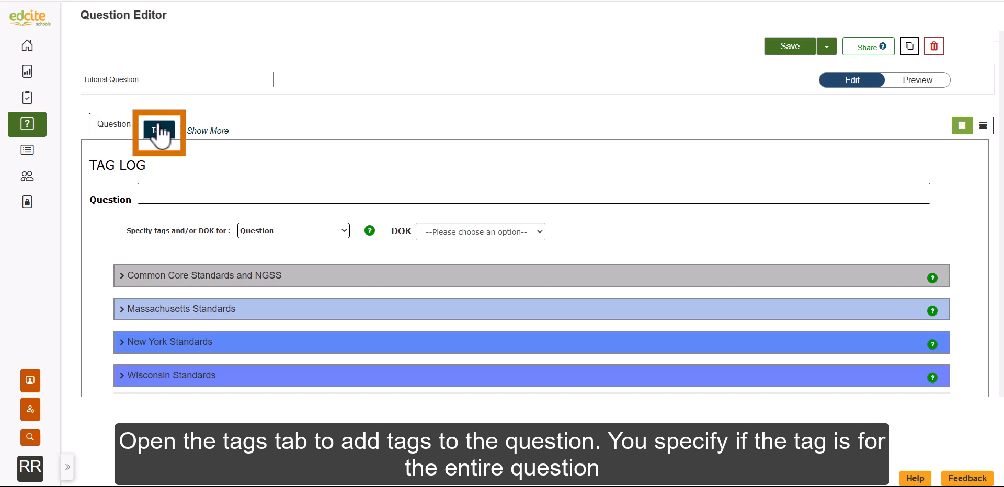
{"action": "left_click", "coordinate": [296, 231]}
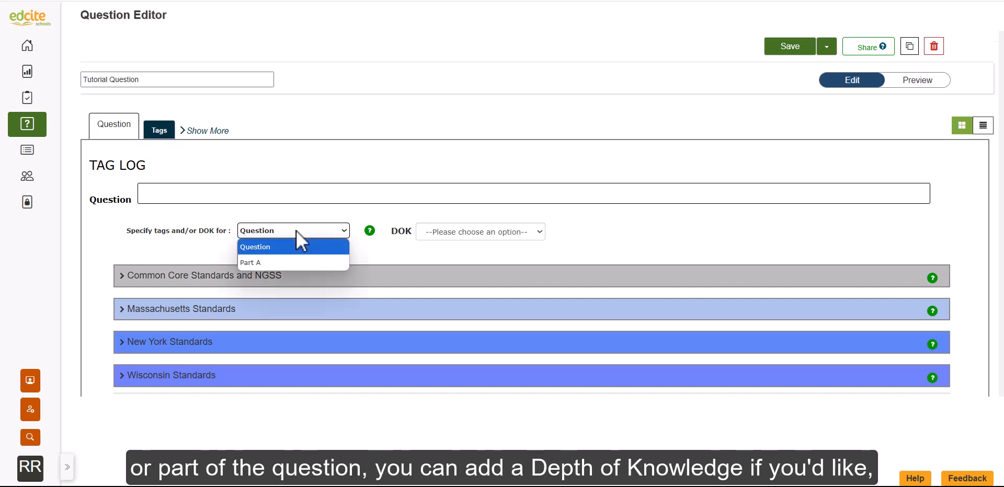
{"action": "left_click", "coordinate": [519, 230]}
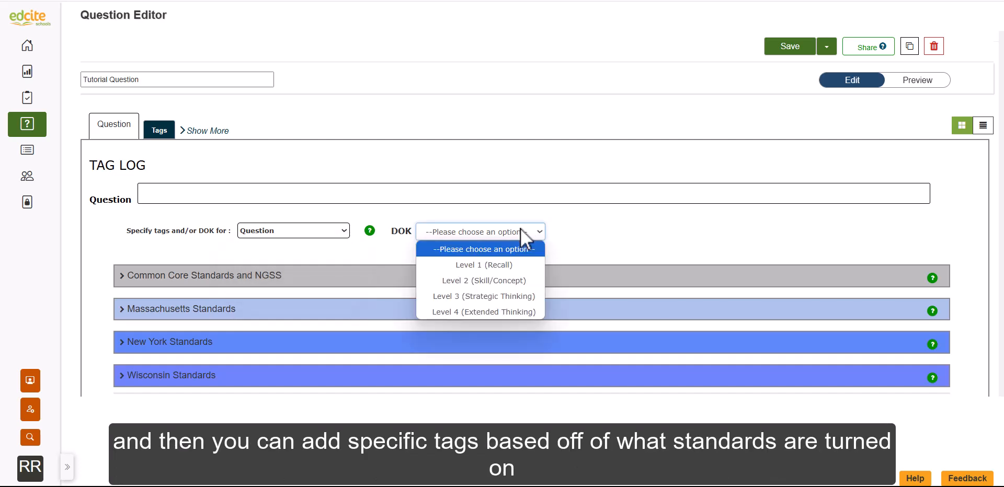
{"action": "left_click", "coordinate": [327, 308]}
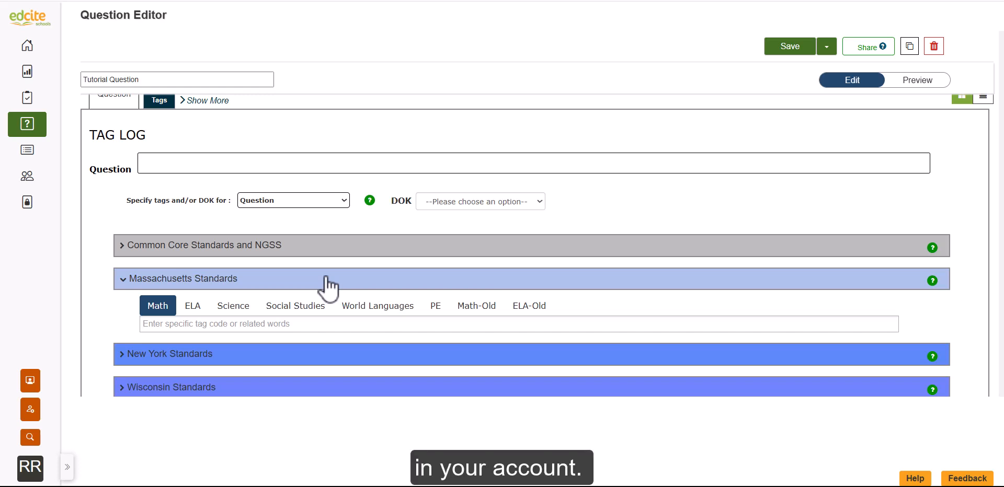
{"action": "scroll", "coordinate": [325, 287], "scroll_direction": "down", "scroll_amount": 1}
{"action": "left_click", "coordinate": [192, 288]}
{"action": "left_click", "coordinate": [237, 308]}
{"action": "scroll", "coordinate": [266, 268], "scroll_direction": "down", "scroll_amount": 2}
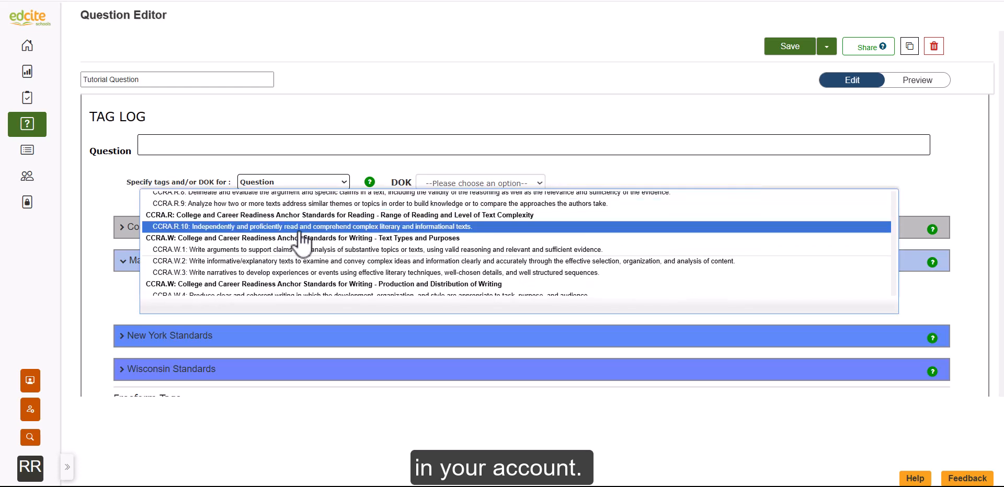
{"action": "left_click", "coordinate": [300, 231]}
Add the freeform tag "Poetry" to the question
{"action": "scroll", "coordinate": [262, 287], "scroll_direction": "down", "scroll_amount": 2}
{"action": "left_click", "coordinate": [229, 323]}
{"action": "type", "text": "Poetry"}
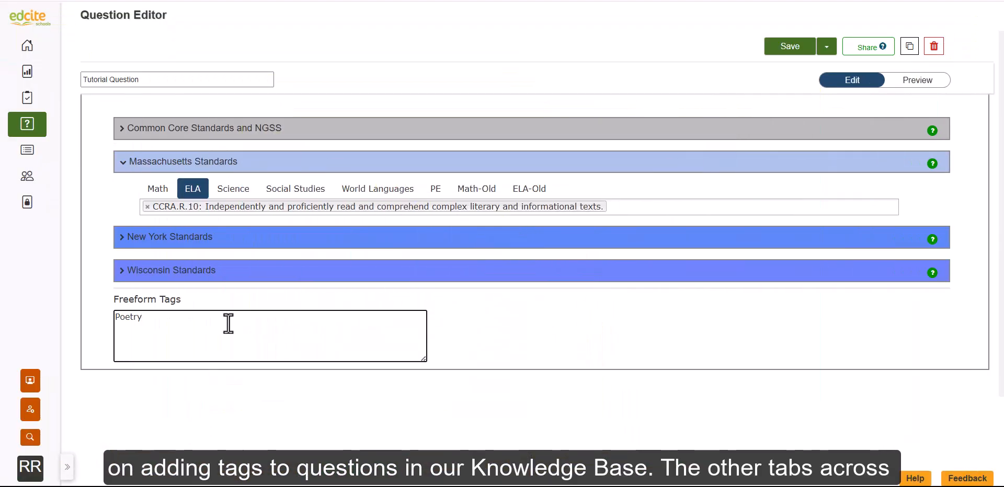
Look through the question's rubric, tool settings, solution, hints and source citation options
{"action": "scroll", "coordinate": [214, 209], "scroll_direction": "up", "scroll_amount": 3}
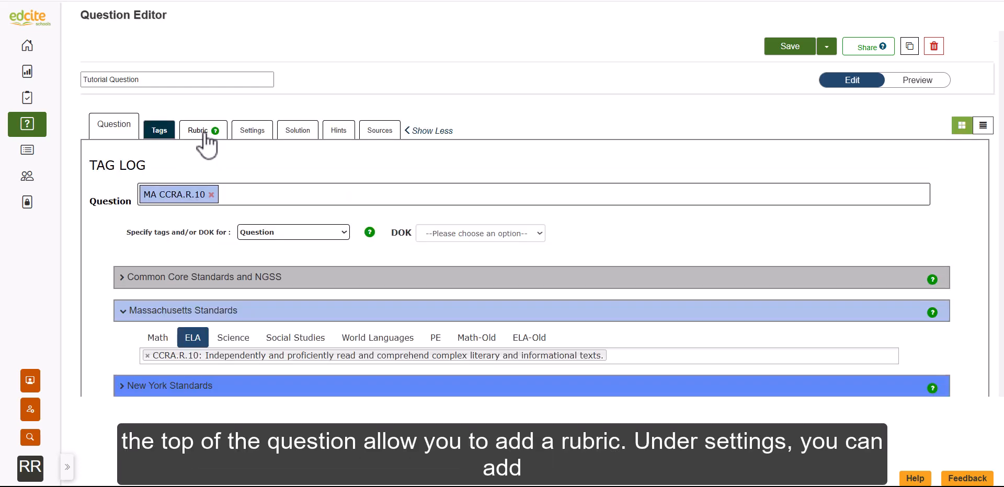
{"action": "left_click", "coordinate": [204, 133]}
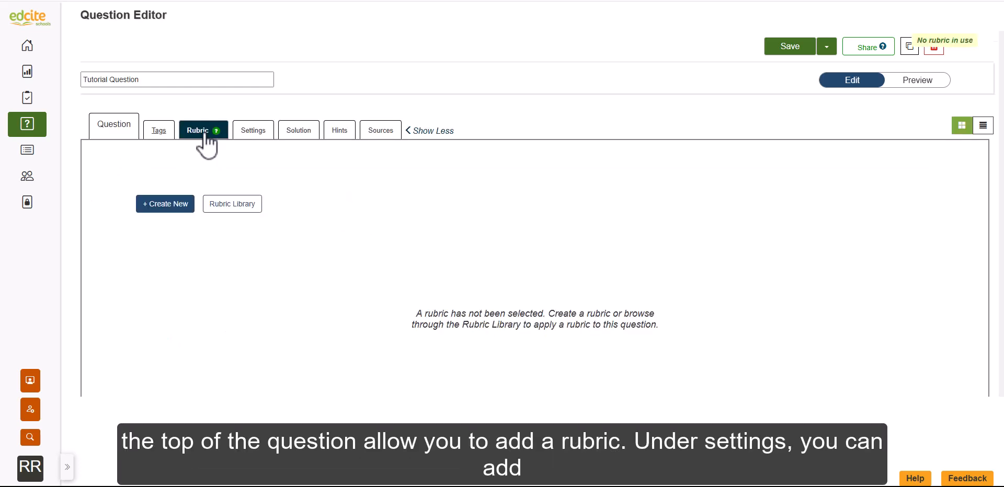
{"action": "left_click", "coordinate": [250, 135]}
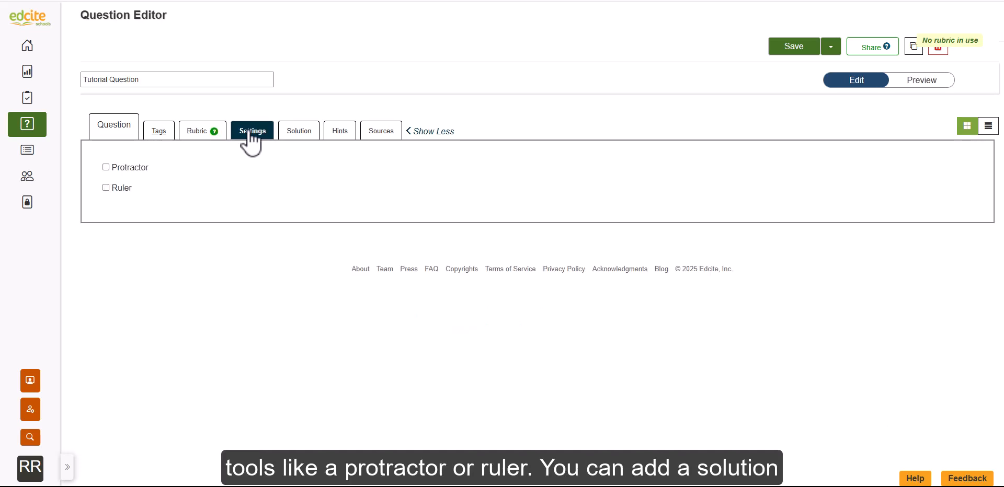
{"action": "left_click", "coordinate": [296, 134]}
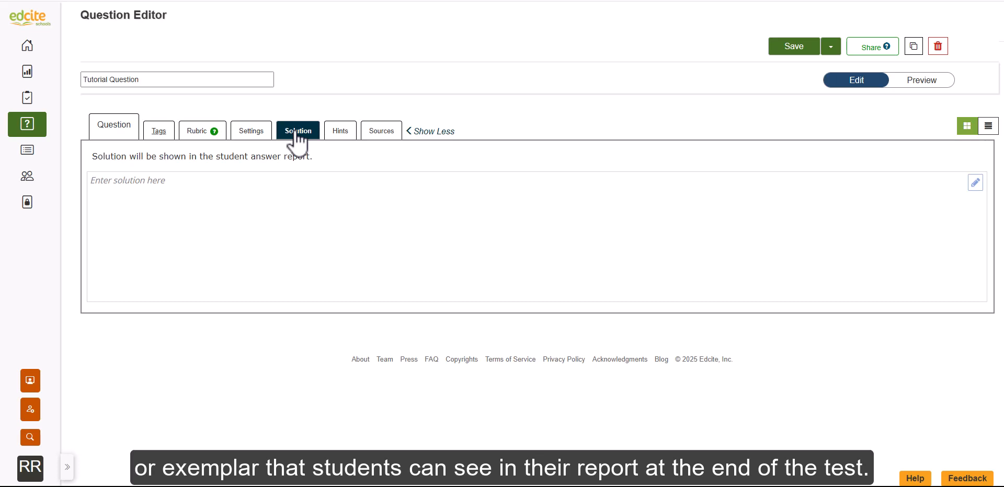
{"action": "left_click", "coordinate": [338, 135]}
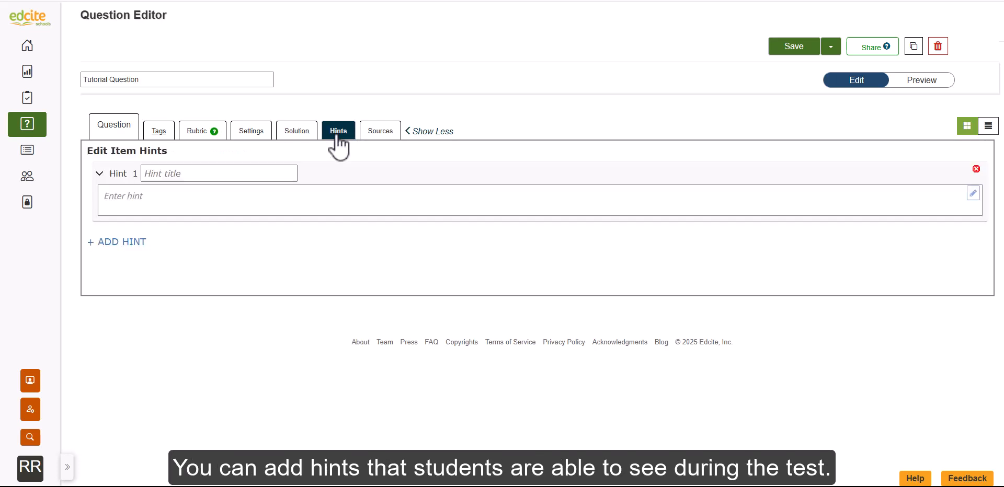
{"action": "left_click", "coordinate": [377, 135]}
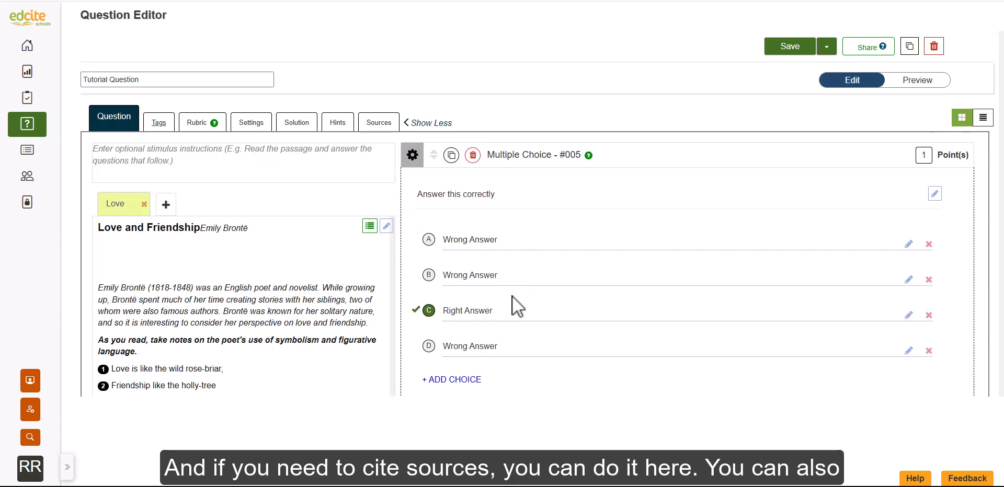
{"action": "scroll", "coordinate": [513, 296], "scroll_direction": "down", "scroll_amount": 2}
Browse the question part types, add an Extended Select Answer - #001 part from the PARCC ELA types, and enable A/B scoring on Part A
{"action": "scroll", "coordinate": [512, 296], "scroll_direction": "down", "scroll_amount": 1}
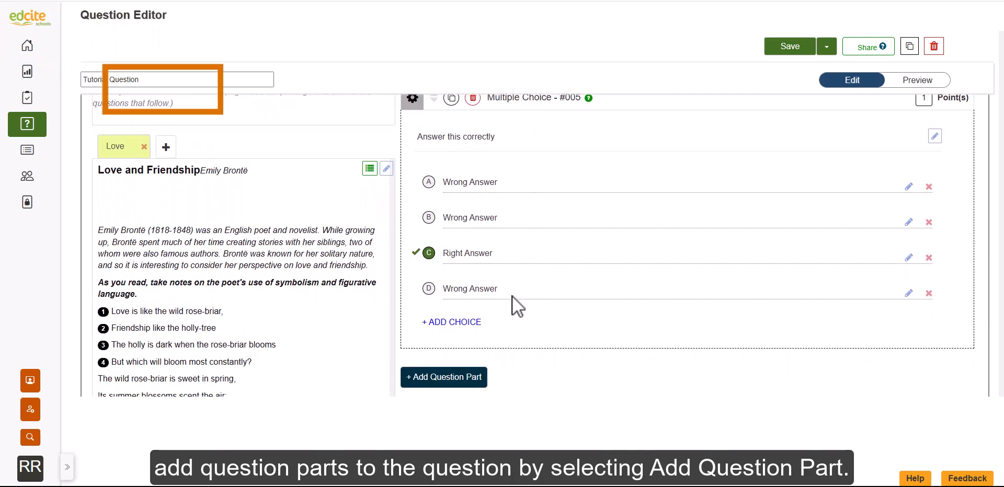
{"action": "left_click", "coordinate": [477, 383]}
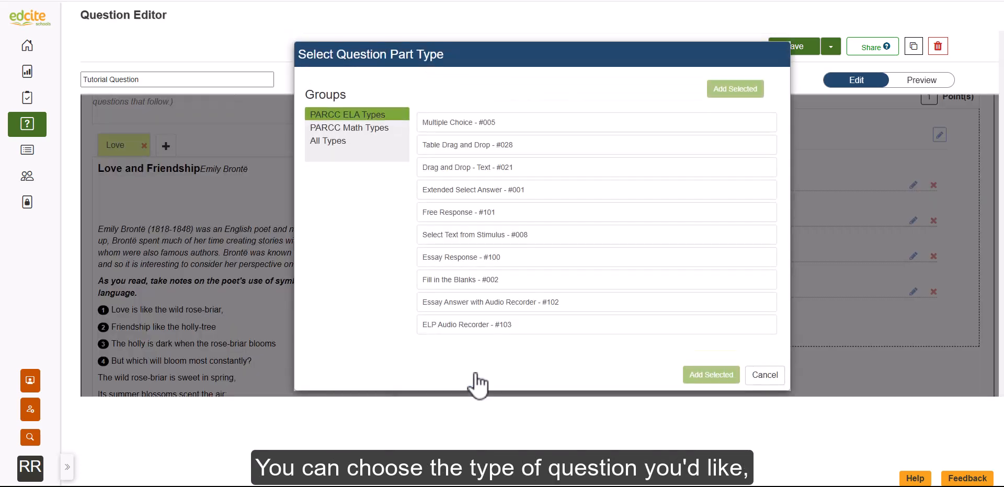
{"action": "left_click", "coordinate": [372, 118]}
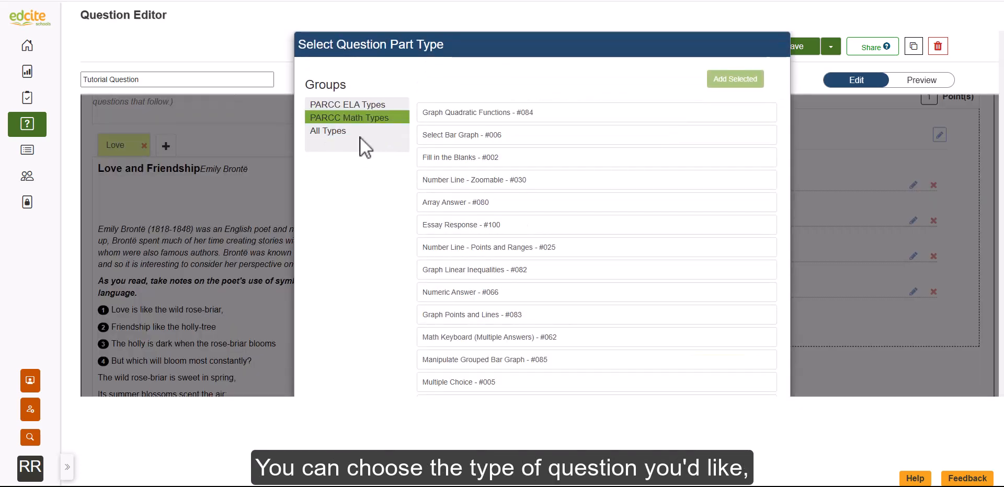
{"action": "left_click", "coordinate": [345, 133]}
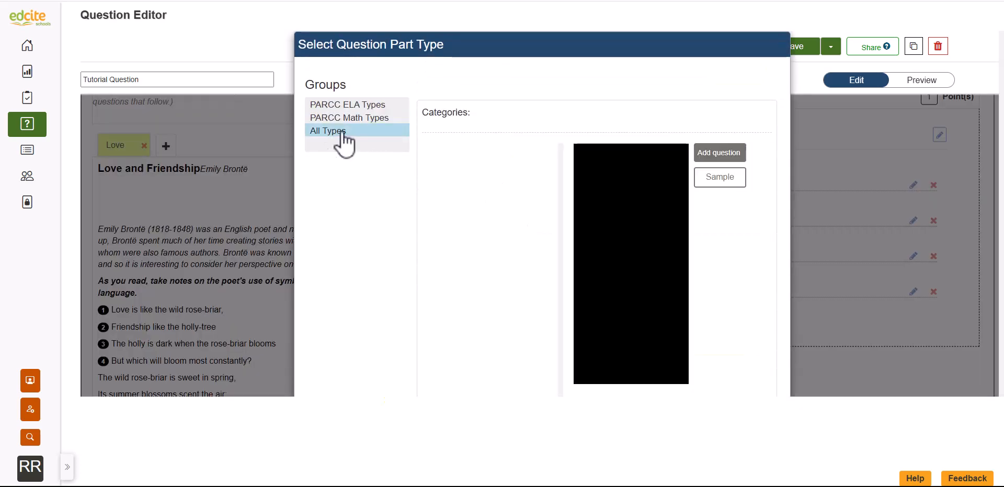
{"action": "left_click", "coordinate": [351, 105]}
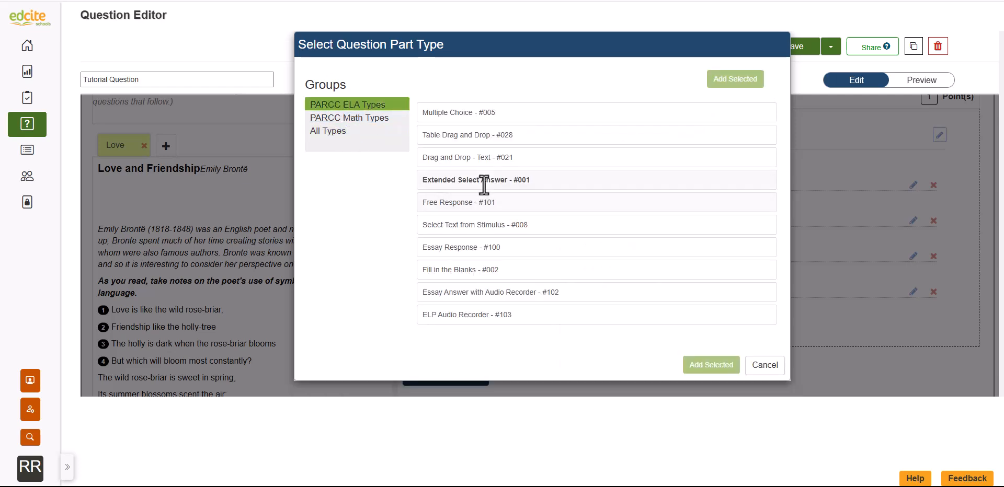
{"action": "left_click", "coordinate": [484, 179]}
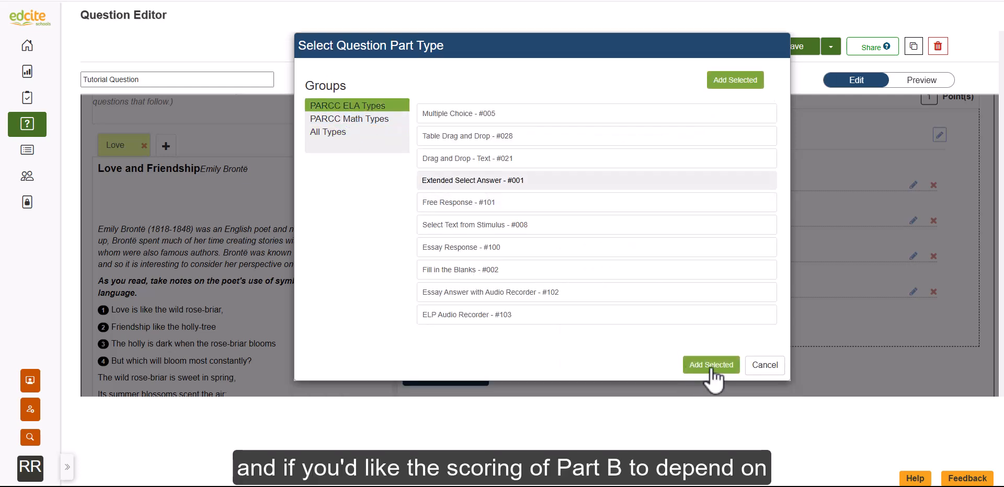
{"action": "left_click", "coordinate": [711, 365]}
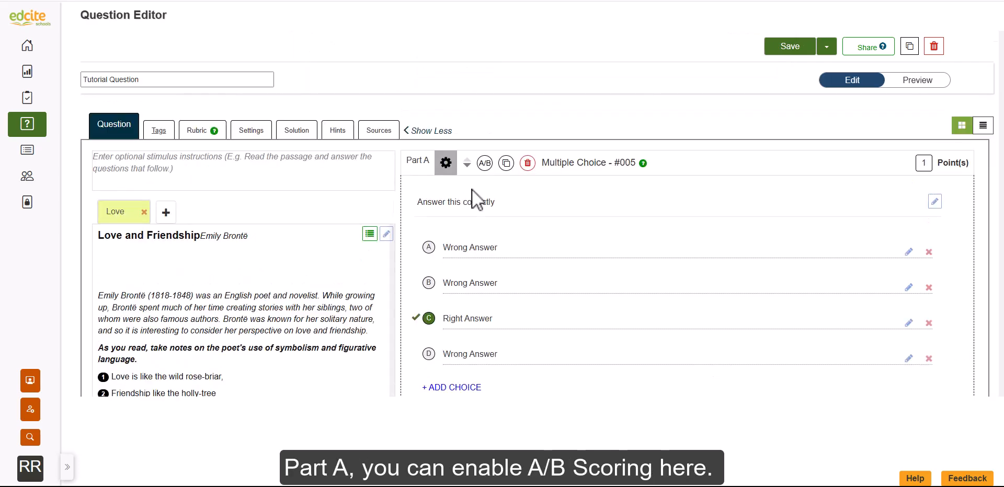
{"action": "left_click", "coordinate": [484, 163]}
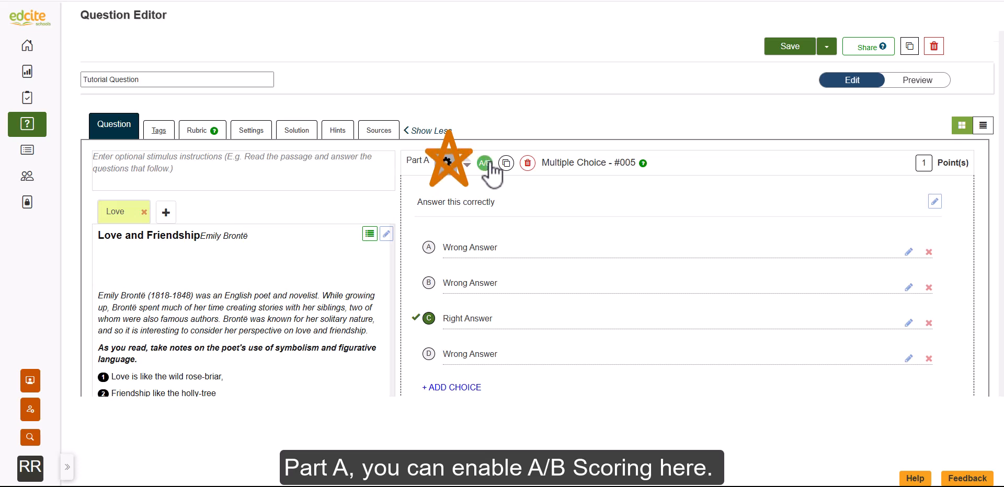